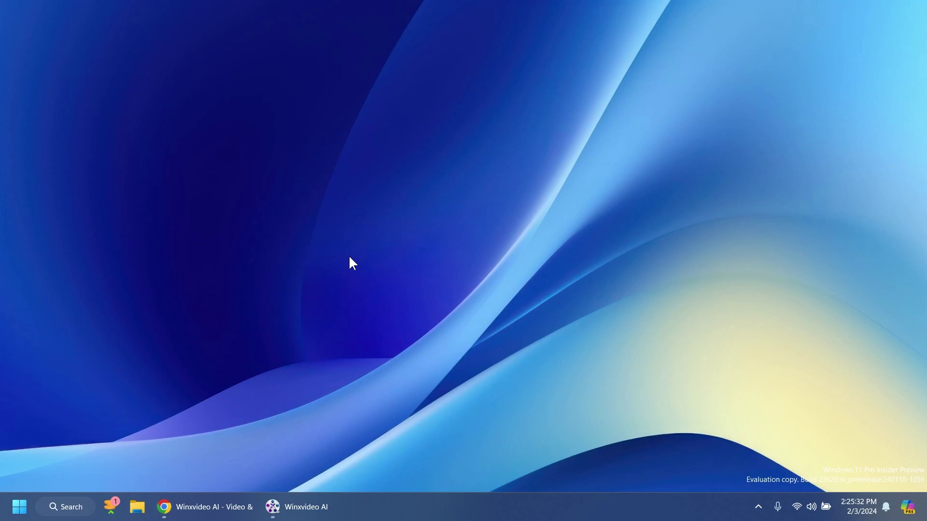
# Bring the Winxvideo AI window forward from the taskbar.
pyautogui.click(203, 507)
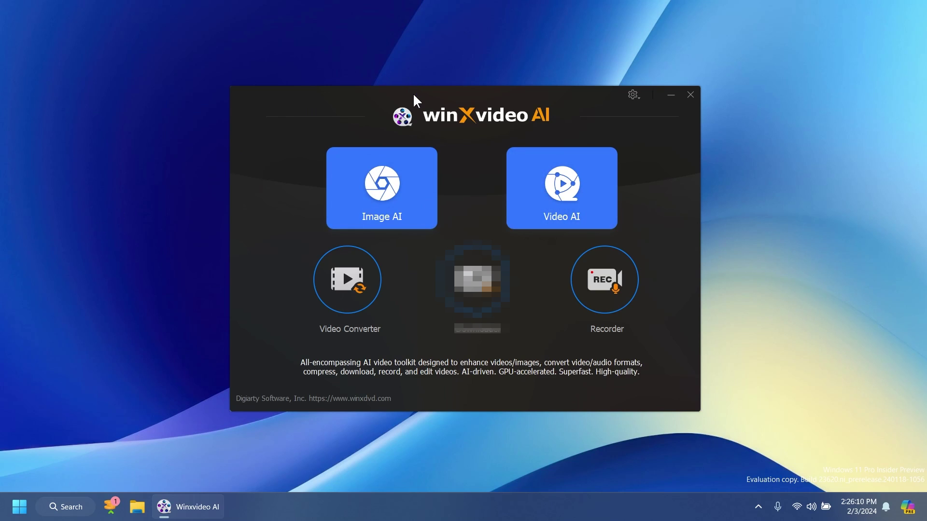
# Open Image AI and load the Windows-11-Abstract-Colorful-Bloom wallpaper from Pictures.
pyautogui.click(382, 186)
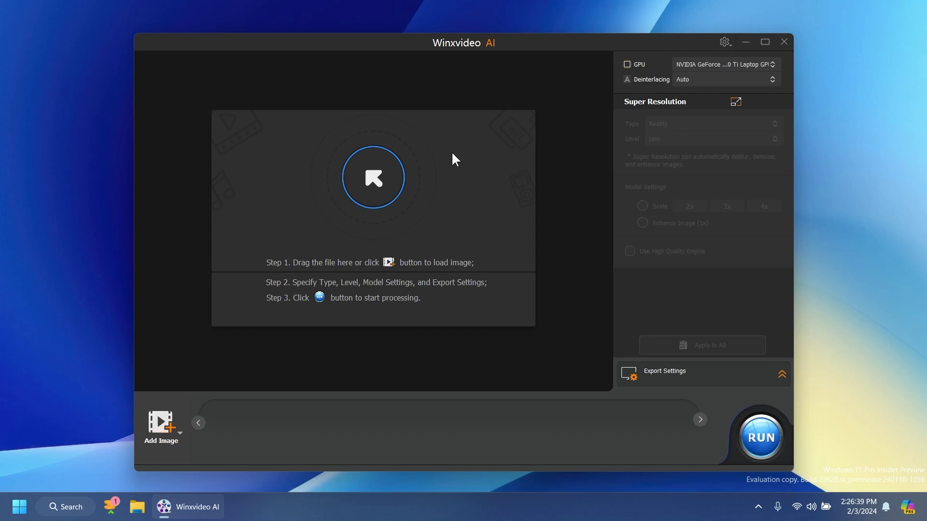
pyautogui.click(374, 177)
pyautogui.scroll(-1, 182, 195)
pyautogui.click(182, 191)
pyautogui.scroll(-2, 384, 211)
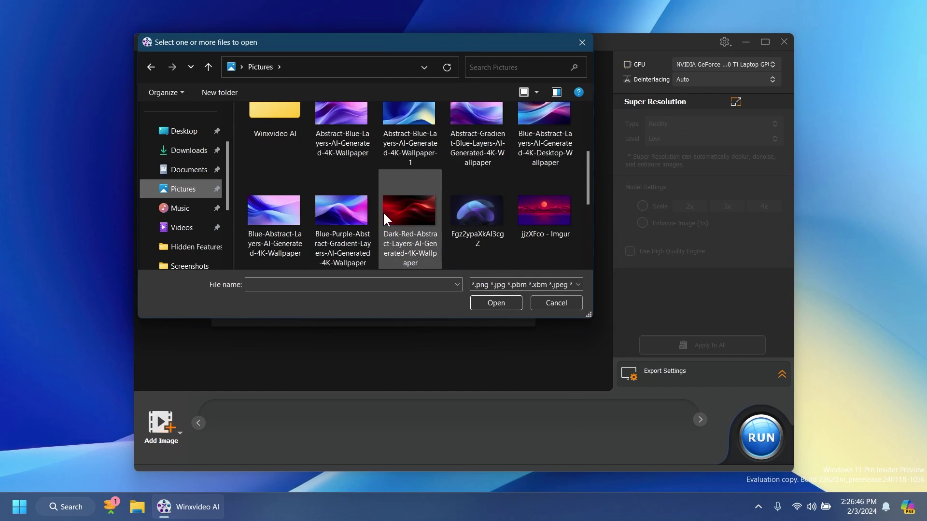
pyautogui.scroll(-2, 384, 211)
pyautogui.click(544, 210)
pyautogui.click(496, 303)
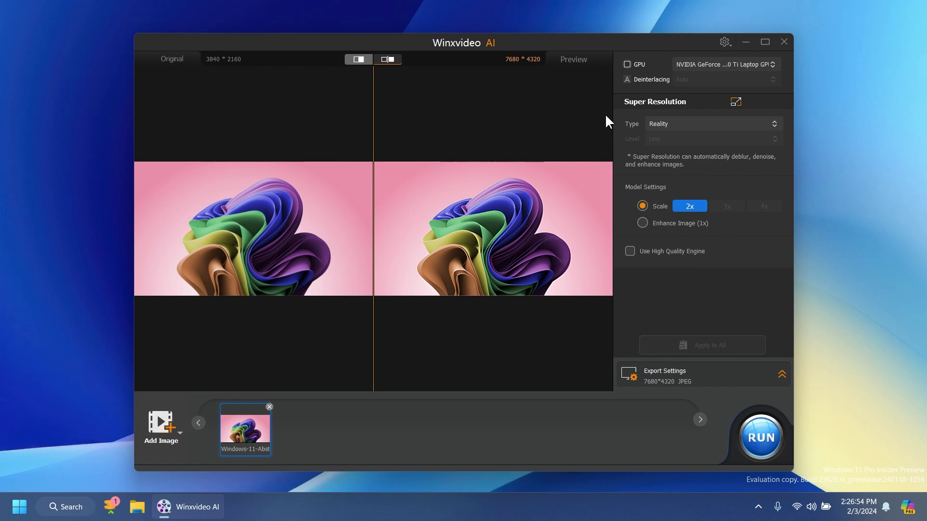
# Keep the NVIDIA GPU and switch the model to Enhance Image (1x) with High Quality Engine.
pyautogui.click(706, 63)
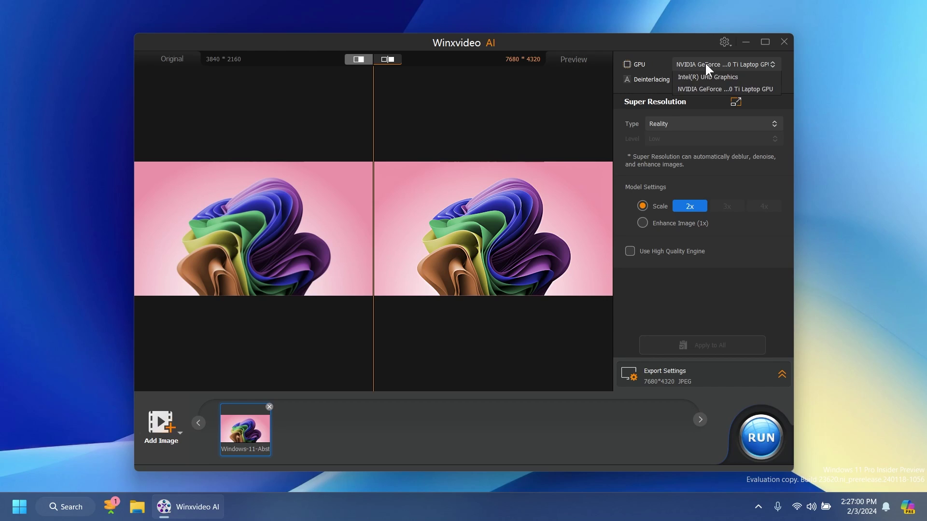
pyautogui.click(706, 64)
pyautogui.click(706, 63)
pyautogui.click(700, 61)
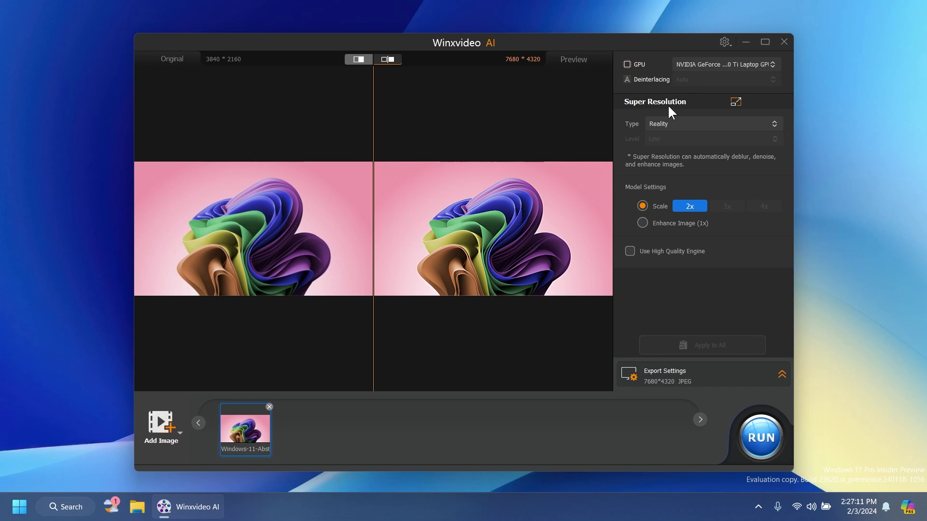
pyautogui.click(671, 123)
pyautogui.click(669, 135)
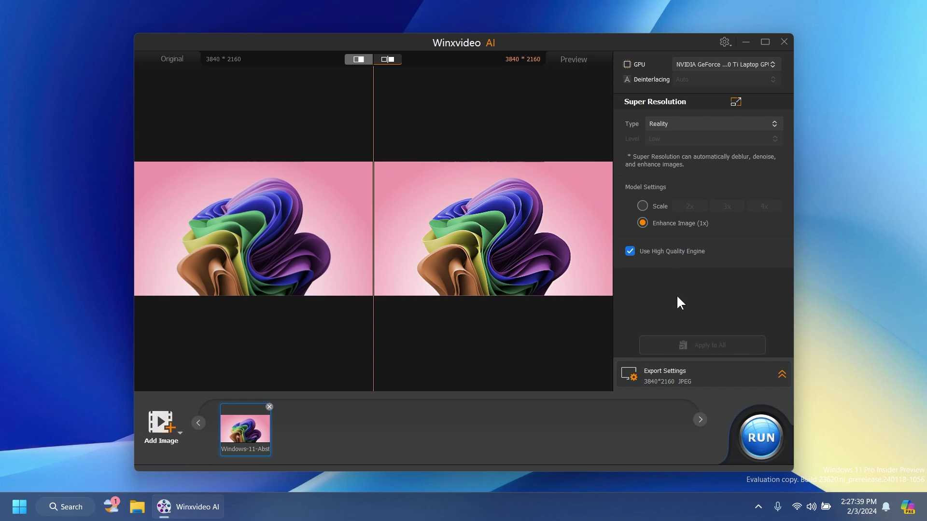
# Keep JPEG format, set the output folder to Desktop, and run the image export.
pyautogui.click(669, 370)
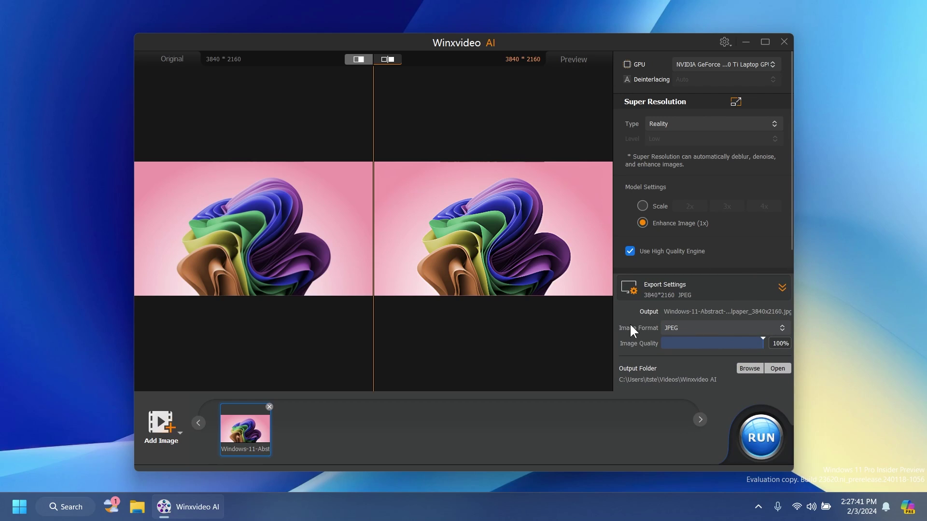
pyautogui.click(688, 329)
pyautogui.click(681, 335)
pyautogui.click(749, 368)
pyautogui.click(190, 174)
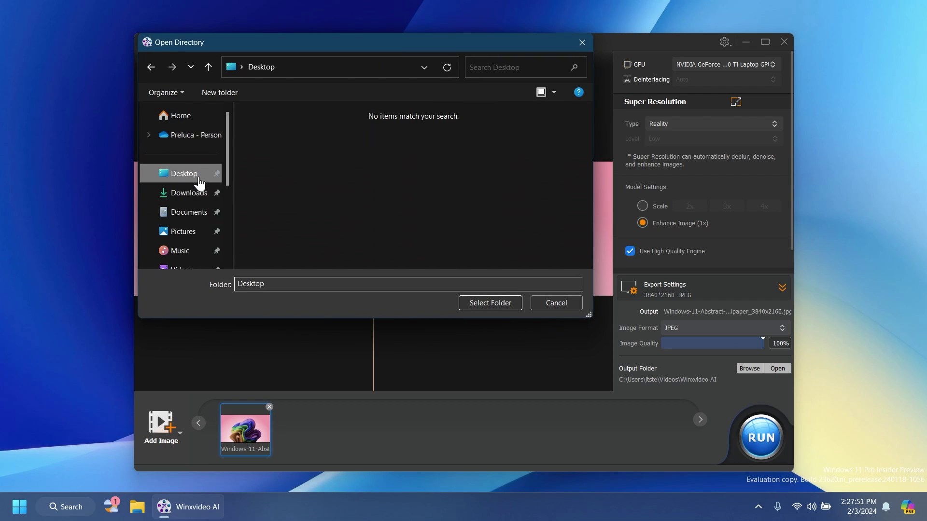
pyautogui.click(496, 308)
pyautogui.click(761, 437)
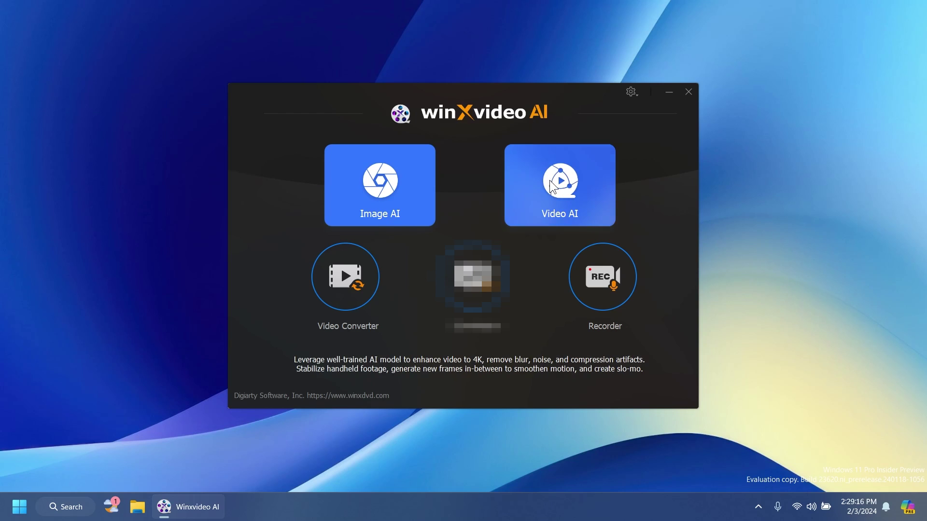
pyautogui.click(560, 184)
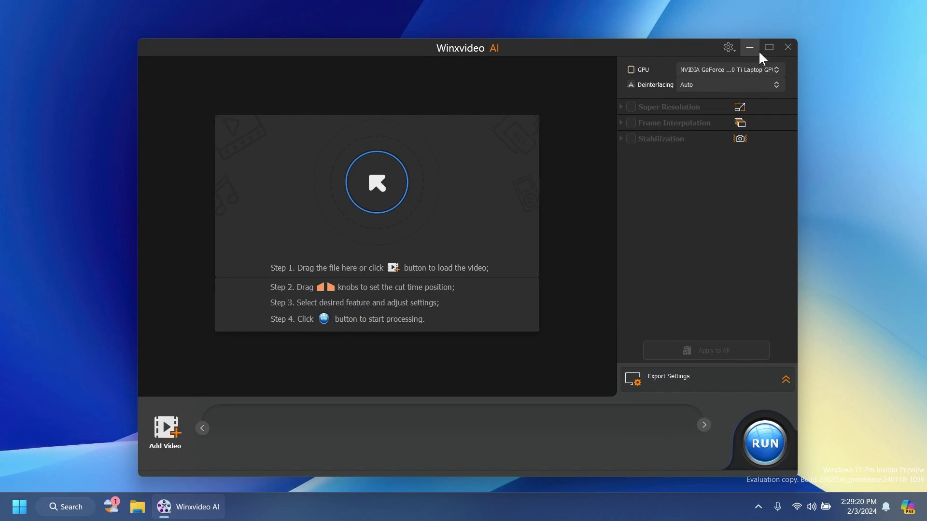
pyautogui.click(387, 165)
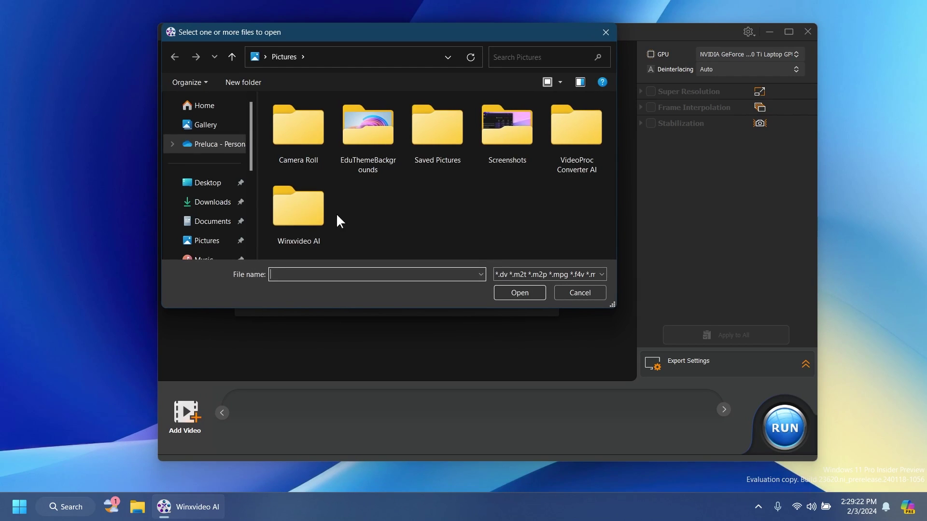
pyautogui.click(205, 158)
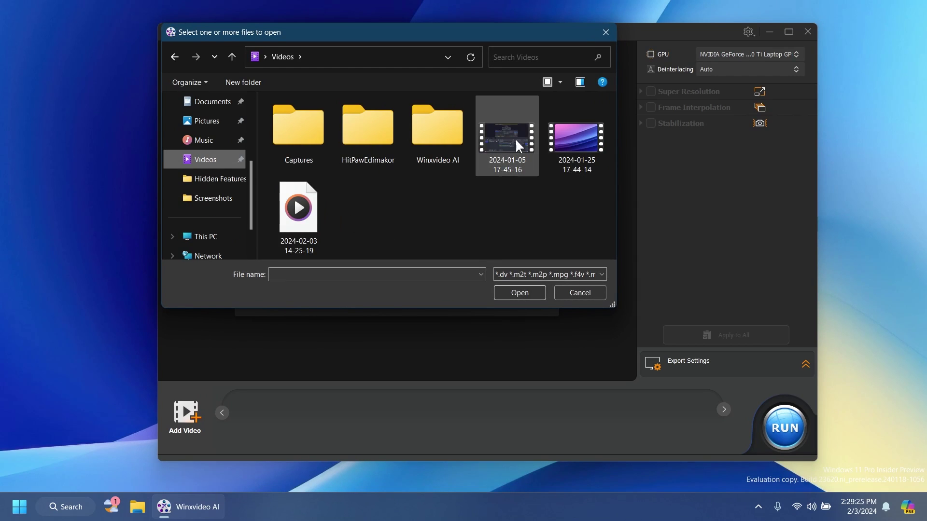
pyautogui.click(564, 137)
pyautogui.click(527, 292)
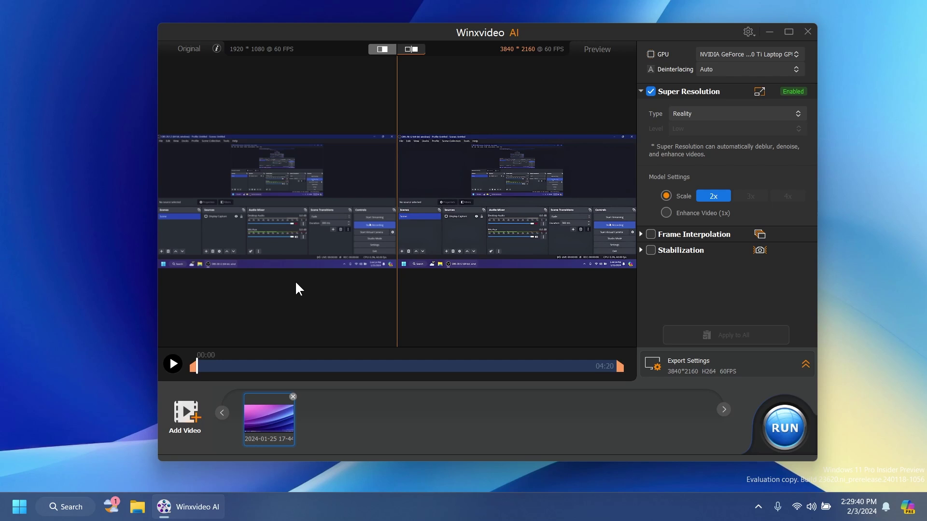
# Trim the clip so it starts at 00:29 and ends around 02:56.
pyautogui.moveTo(197, 369); pyautogui.dragTo(208, 370)
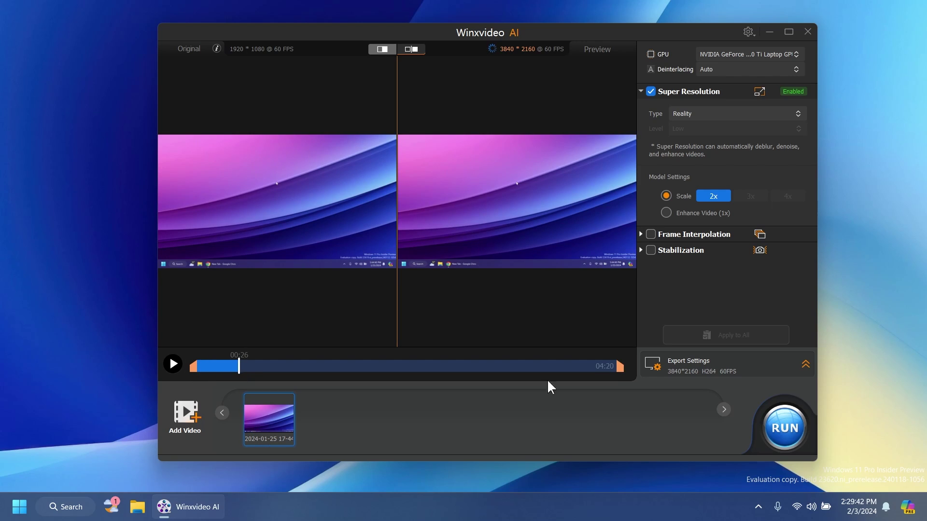
pyautogui.moveTo(620, 366); pyautogui.dragTo(445, 367)
pyautogui.moveTo(193, 367); pyautogui.dragTo(241, 366)
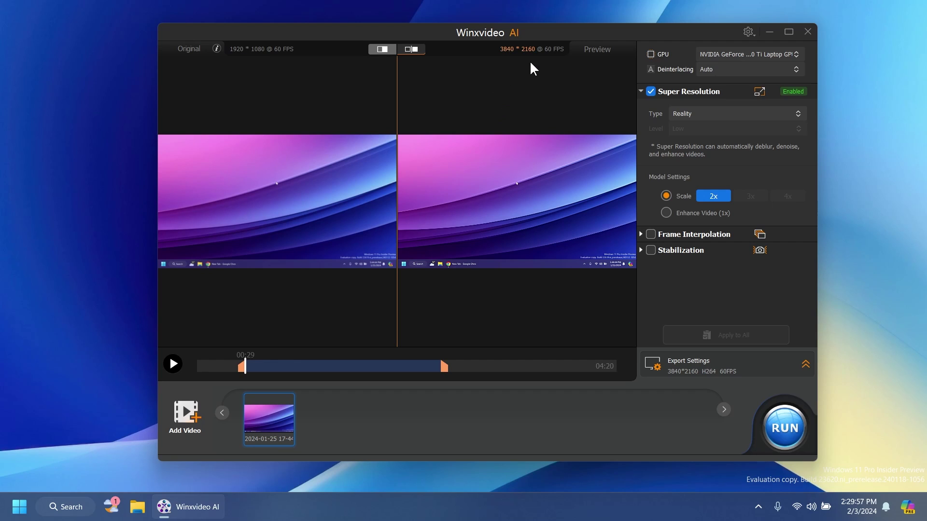
# Keep the NVIDIA GeForce GPU and the Reality model type.
pyautogui.click(761, 53)
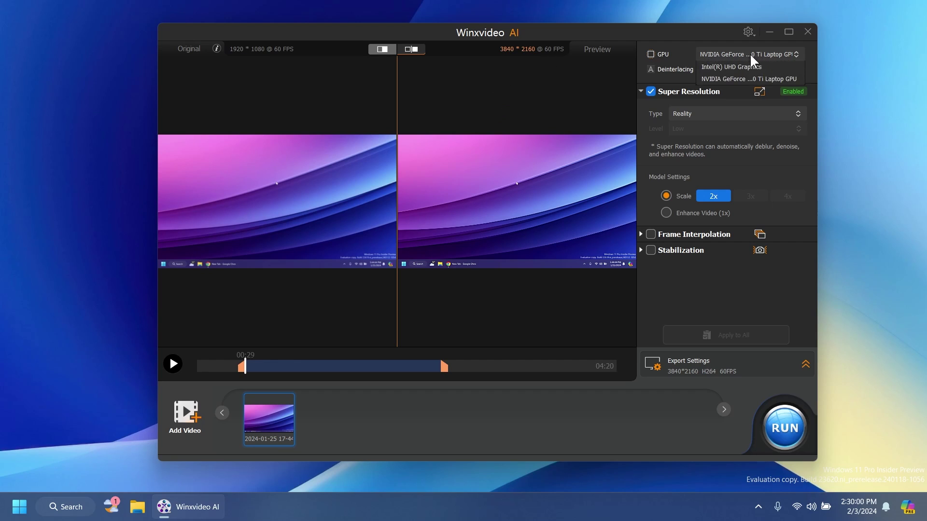
pyautogui.click(724, 75)
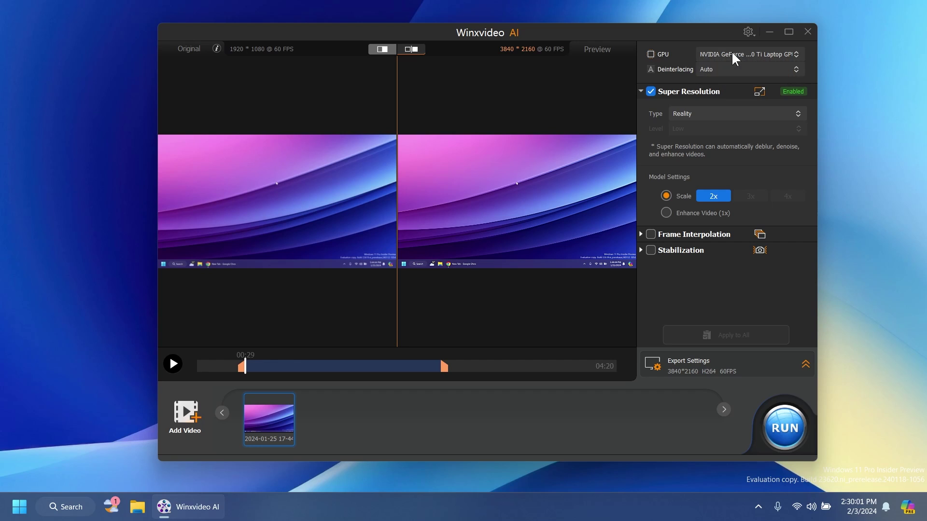
pyautogui.click(708, 114)
pyautogui.click(700, 107)
# Choose Enhance Video (1x) and enable 4X frame interpolation for 240 FPS output.
pyautogui.click(685, 212)
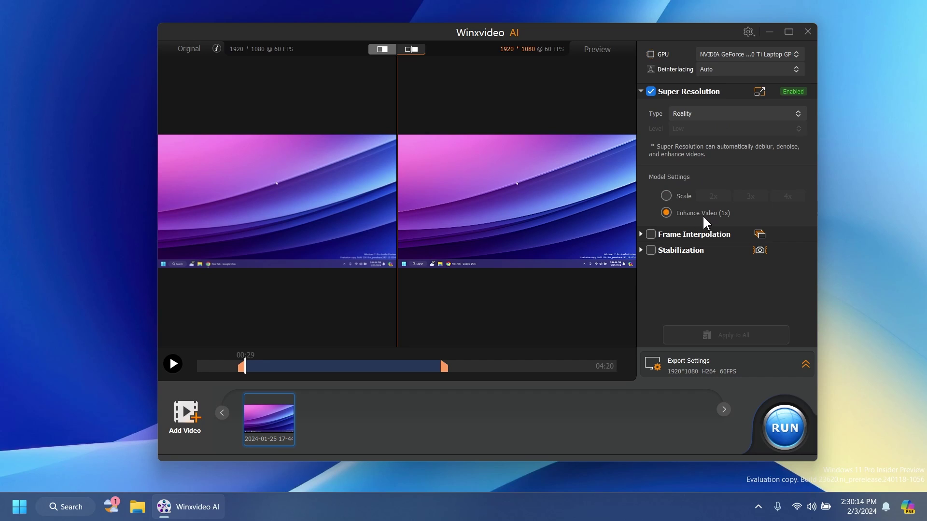
pyautogui.click(641, 234)
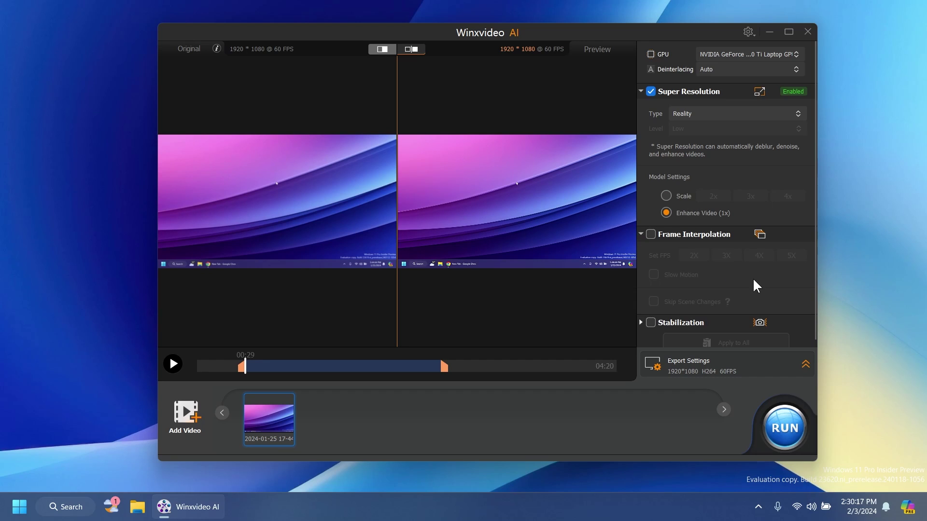
pyautogui.click(651, 235)
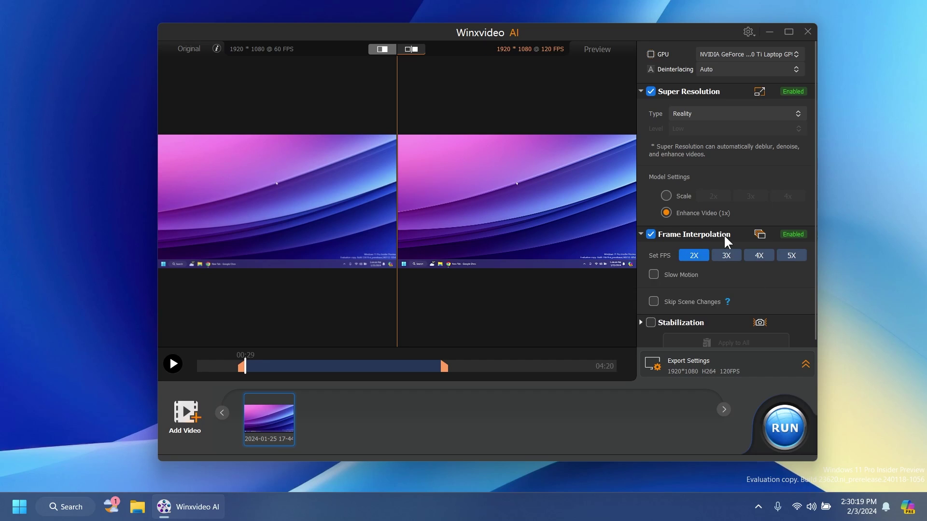
pyautogui.click(759, 255)
pyautogui.scroll(-1, 721, 271)
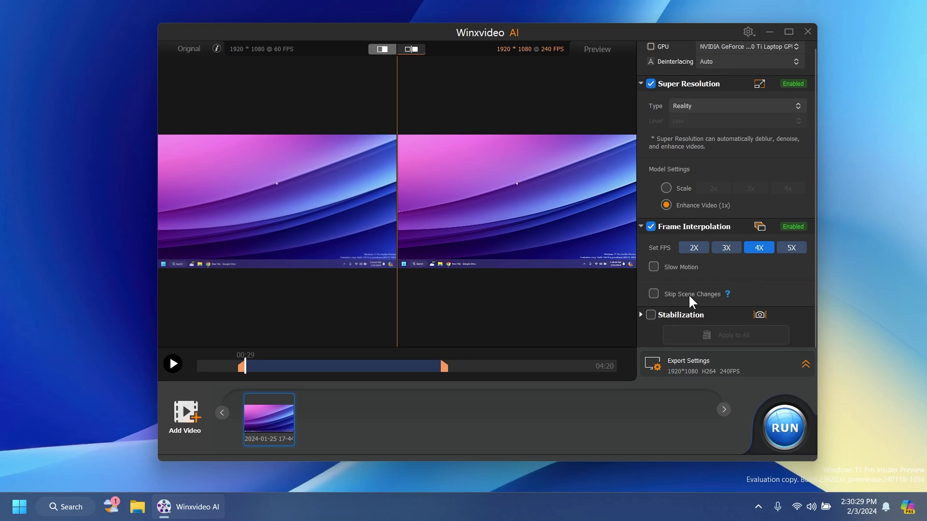
# Enable Stabilization with Two Pass (Recommended) mode and Best Stability preset, then analyze the video.
pyautogui.click(651, 315)
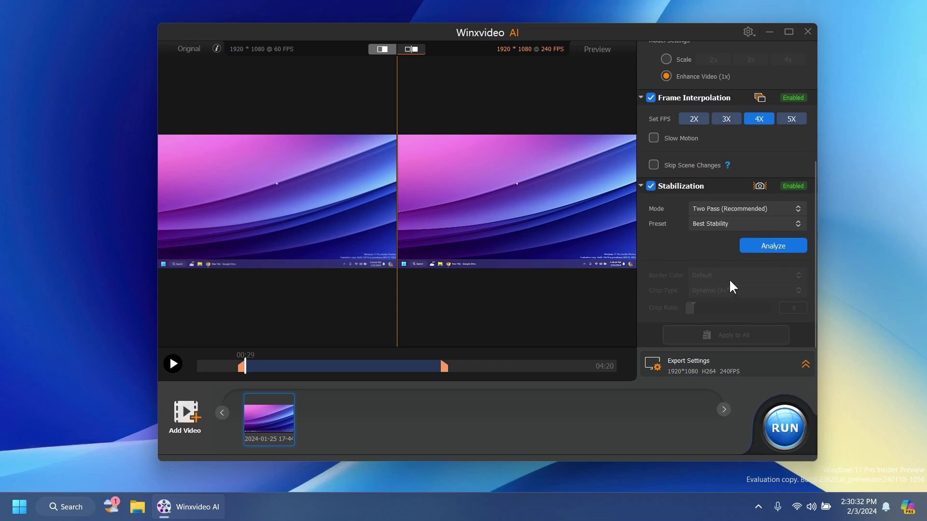
pyautogui.click(721, 209)
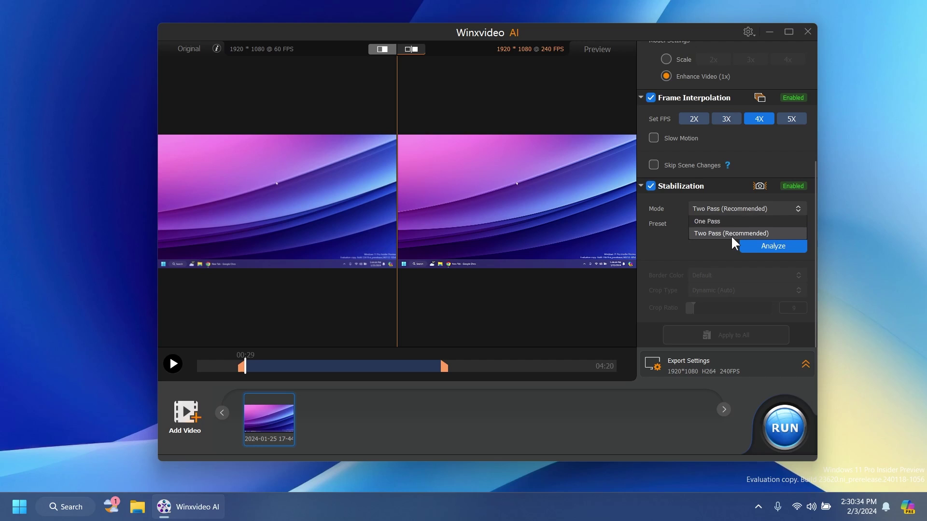
pyautogui.click(730, 235)
pyautogui.click(718, 223)
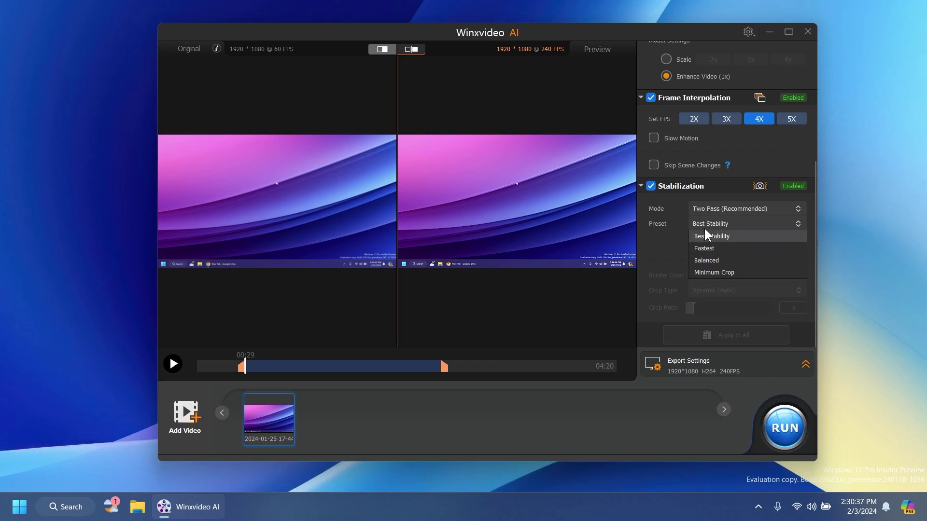
pyautogui.click(700, 232)
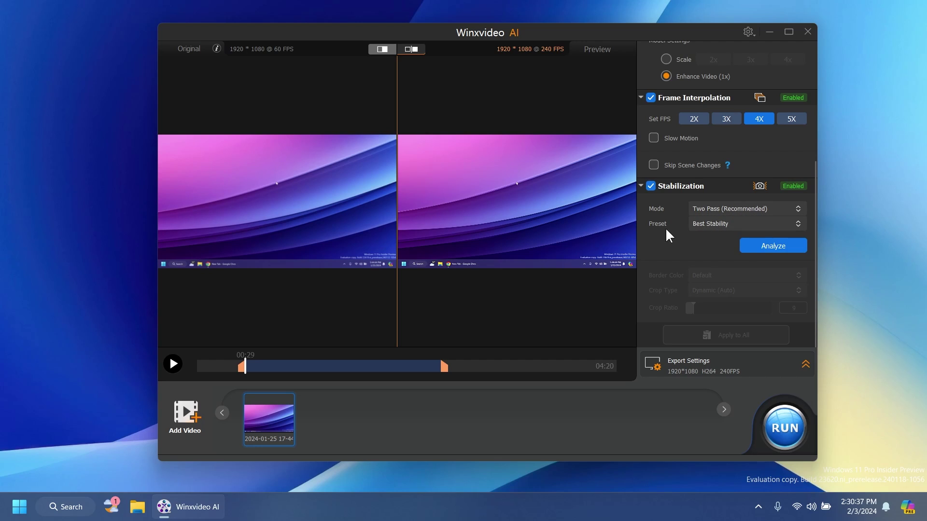
pyautogui.click(779, 244)
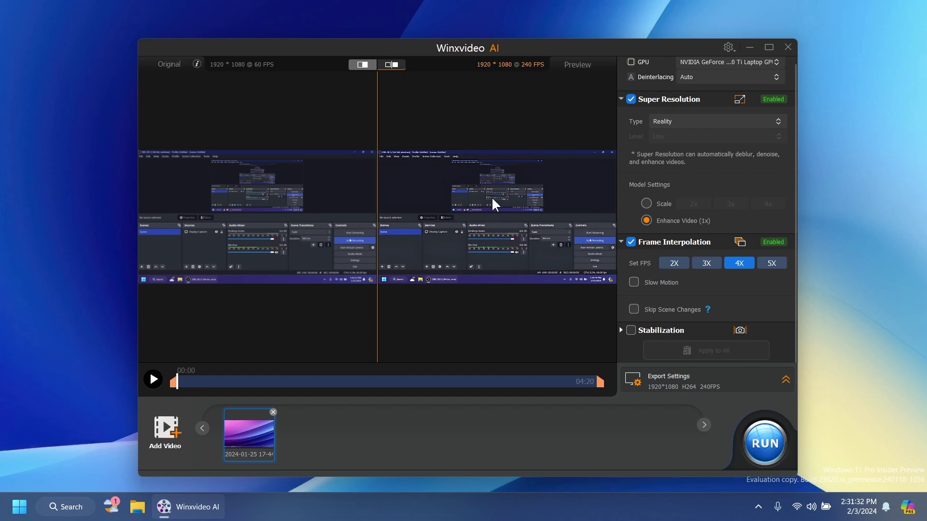
# Keep H264 video and Passthrough audio, set quality to Highest, and start the export.
pyautogui.click(785, 379)
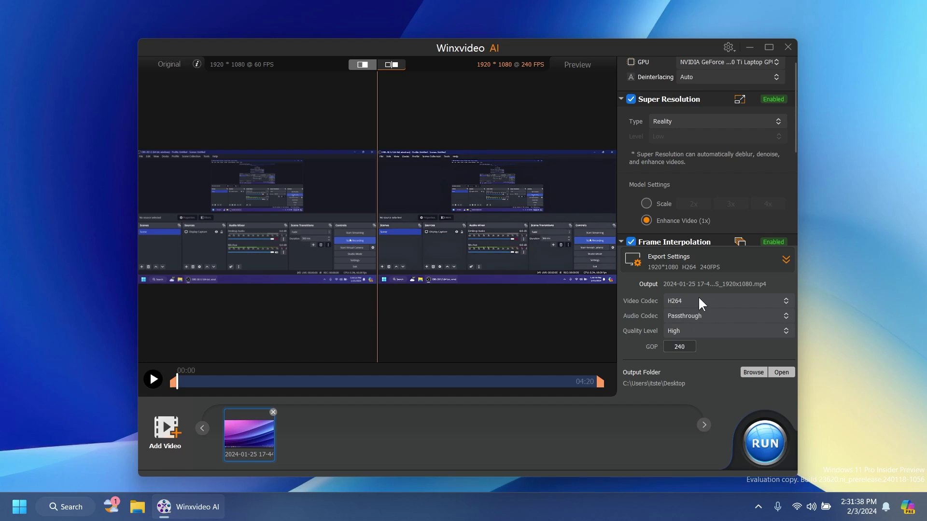
pyautogui.click(703, 298)
pyautogui.click(664, 300)
pyautogui.click(686, 316)
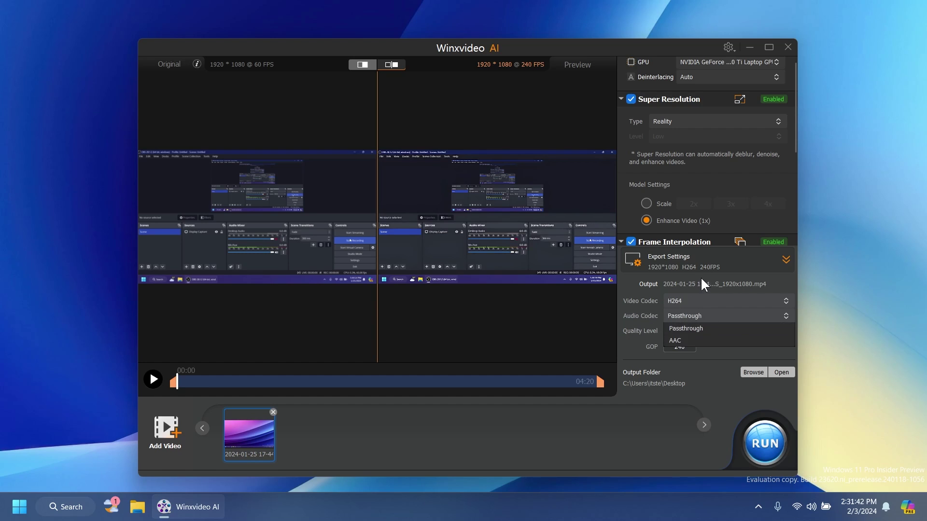
pyautogui.click(687, 331)
pyautogui.click(689, 330)
pyautogui.click(686, 378)
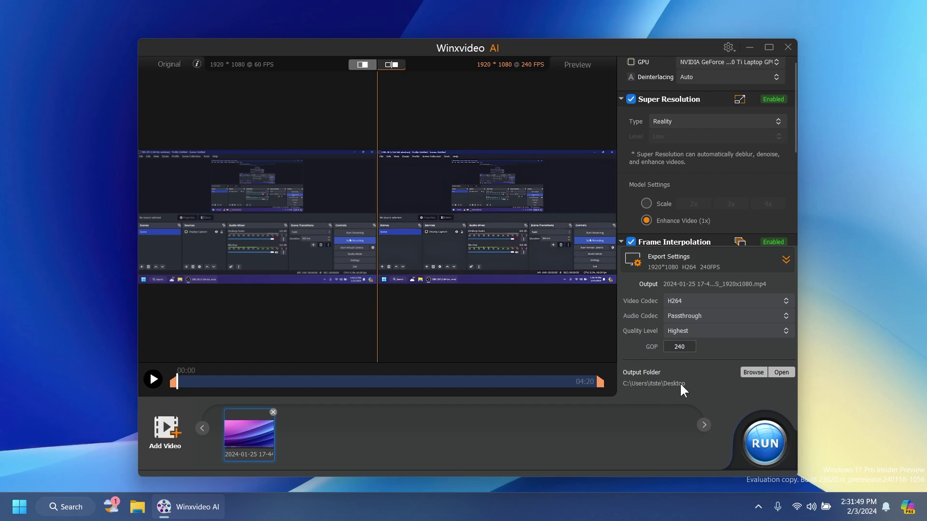
pyautogui.click(759, 440)
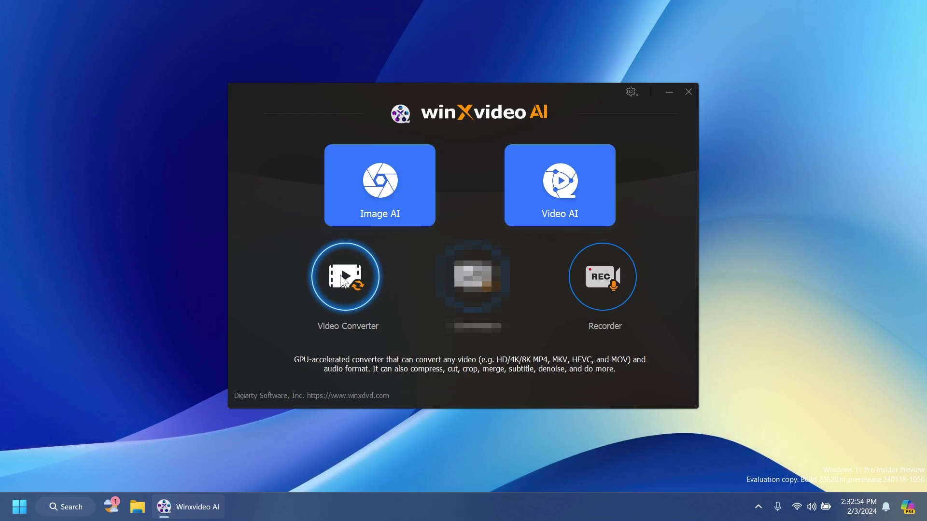
# Open Video Converter's Toolbox and browse its tools such as Denoise, Merge, Trim and Compress.
pyautogui.click(344, 279)
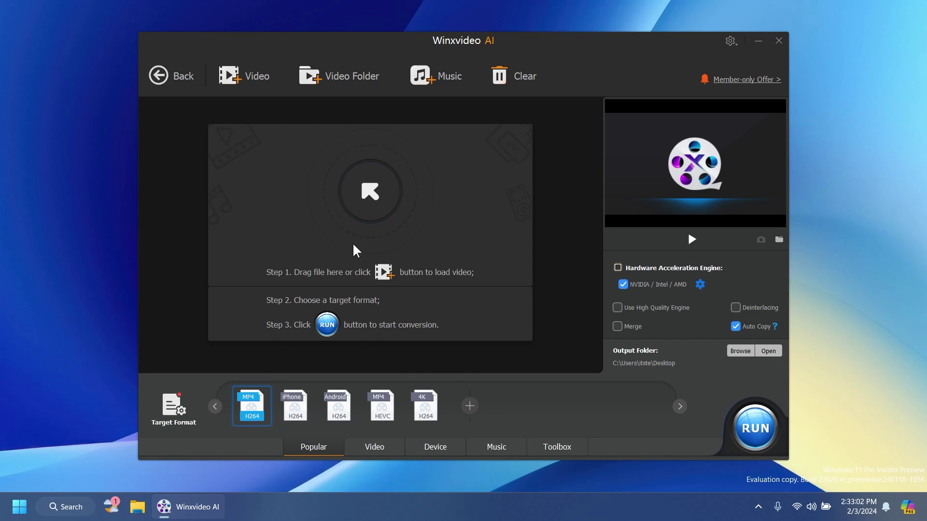
pyautogui.click(558, 449)
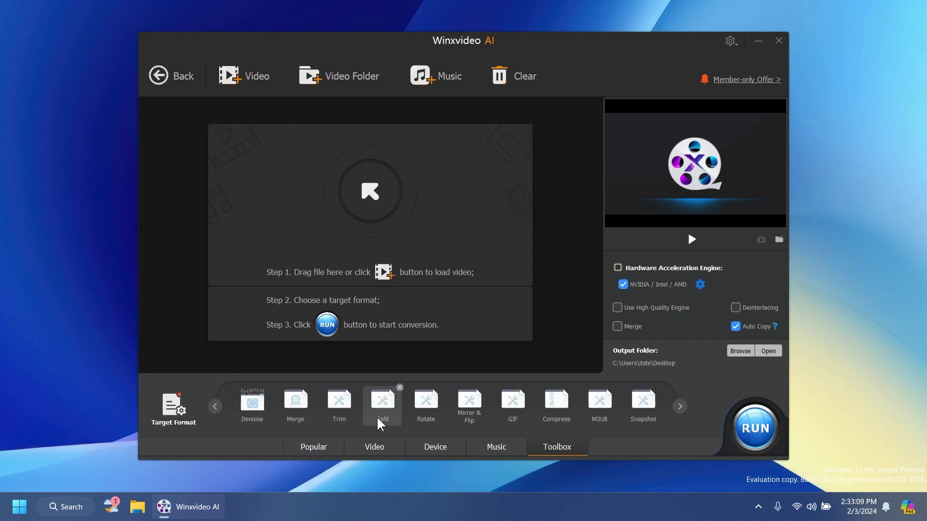
pyautogui.click(680, 407)
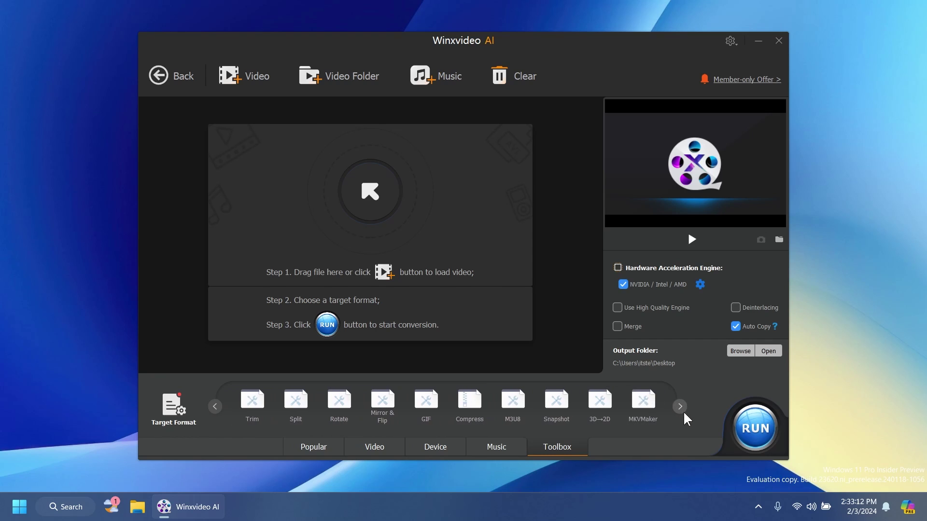
pyautogui.click(680, 407)
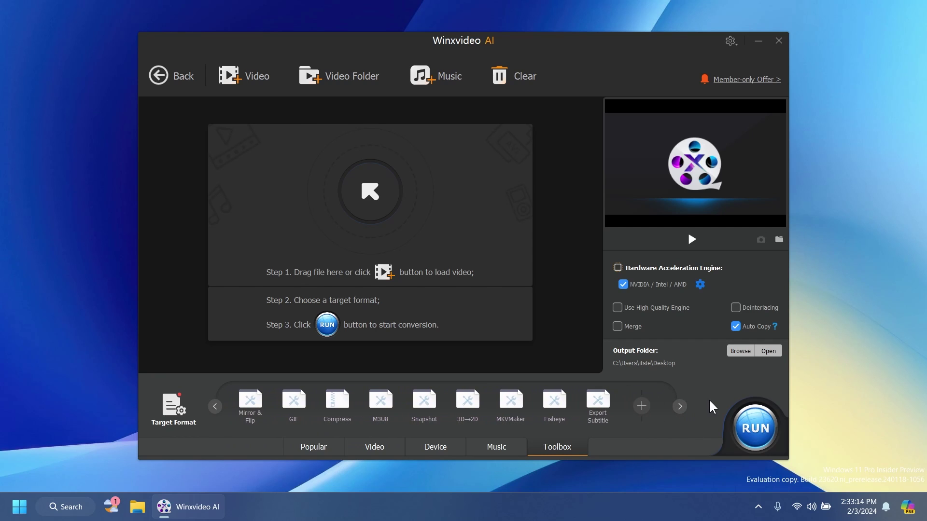
# Return to the launcher and open the Recorder with its Screen, Webcam and Screen & Webcam modes.
pyautogui.click(161, 74)
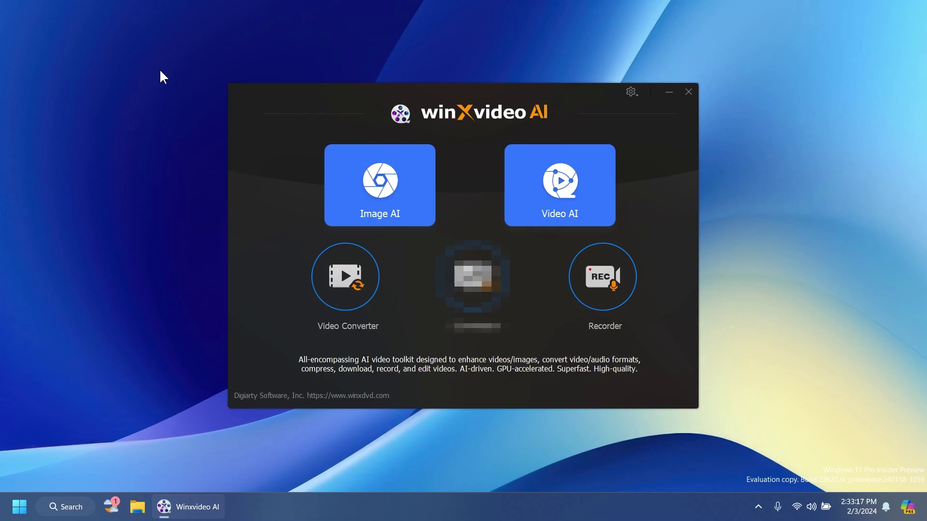
pyautogui.click(602, 277)
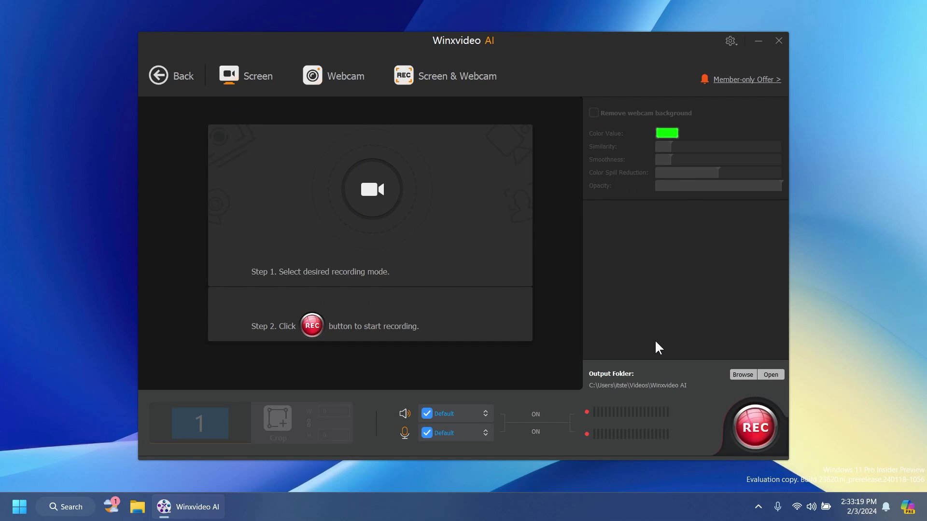